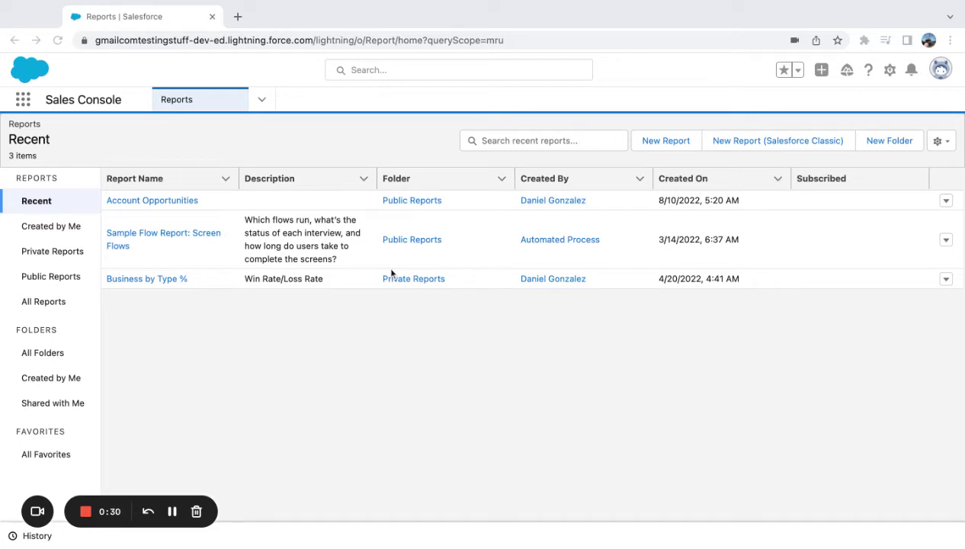
# Open the Account Opportunities report from the Recent reports list.
pyautogui.click(166, 203)
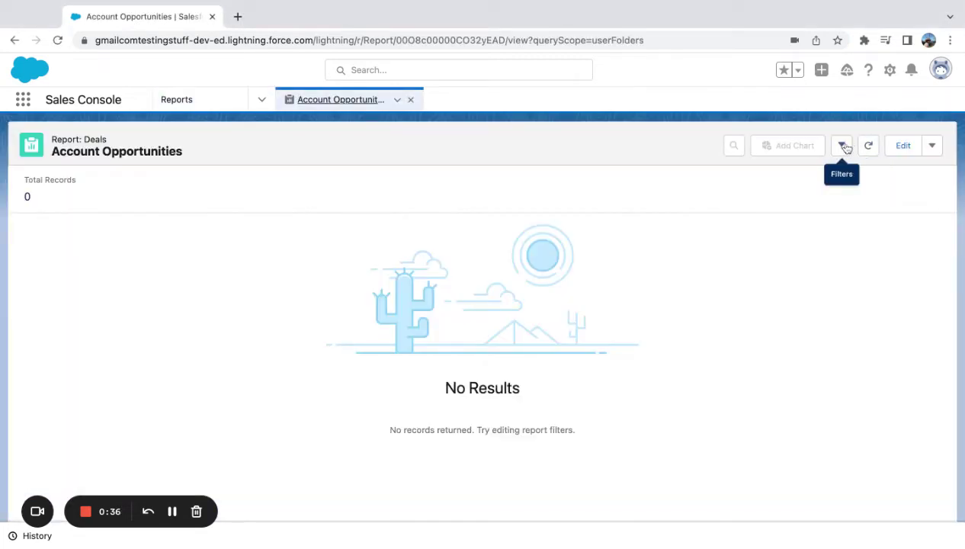
# Show the report's filters with the blank Account ID filter, and copy the report URL.
pyautogui.click(841, 144)
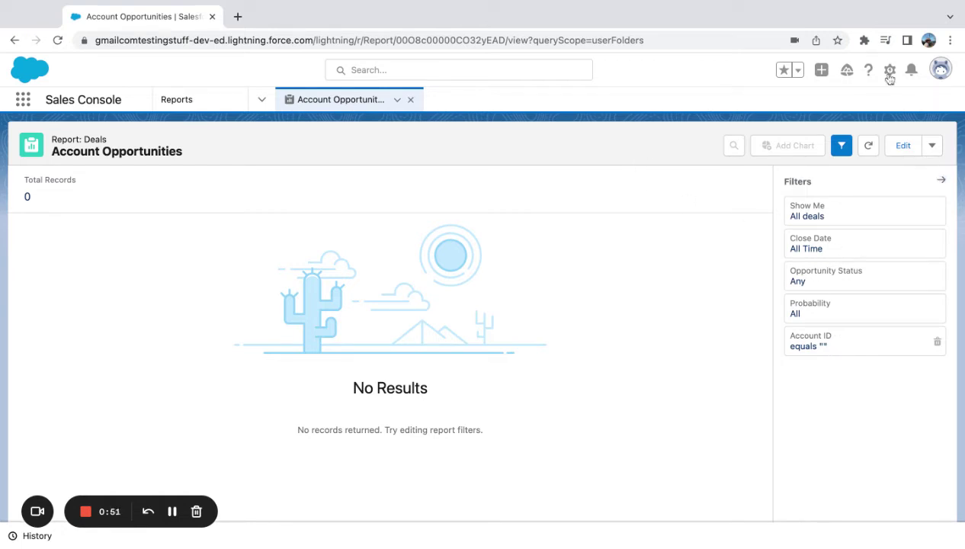
pyautogui.click(593, 39)
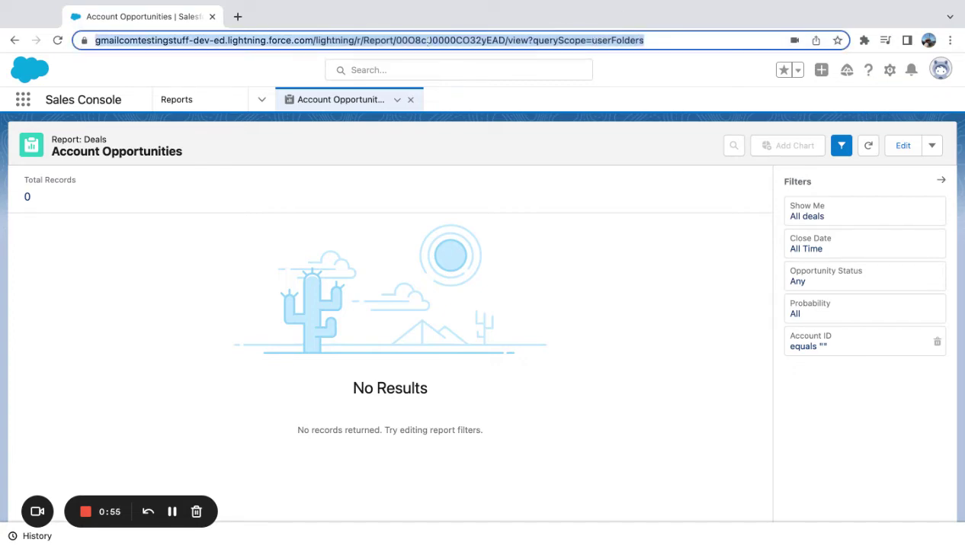
# Open the report in the builder, then find Account's Account Opportunity Report button in Object Manager.
pyautogui.click(896, 151)
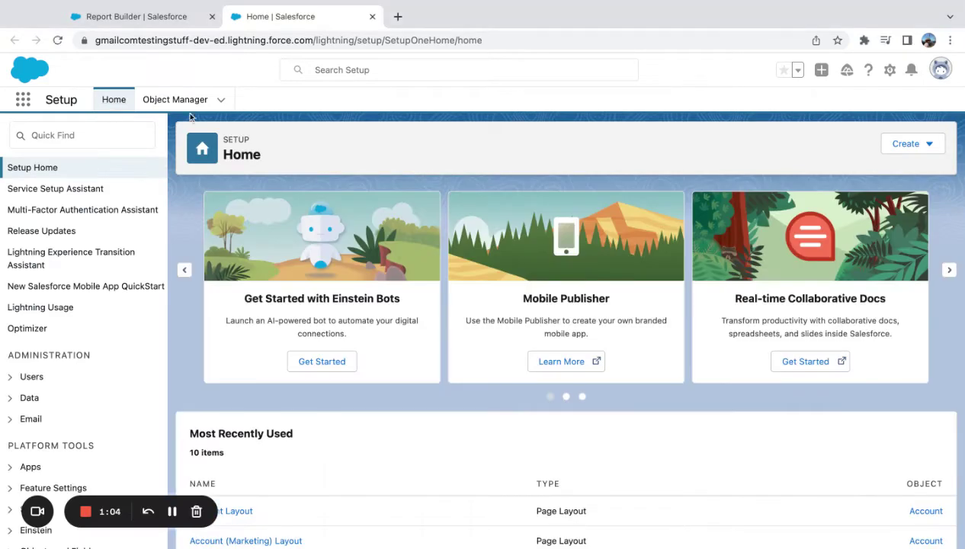
pyautogui.click(177, 100)
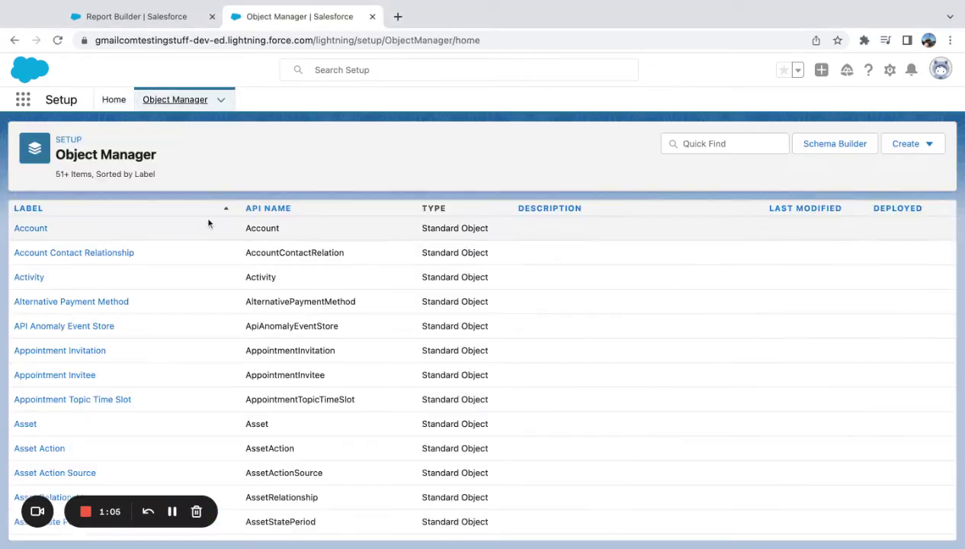
pyautogui.click(30, 228)
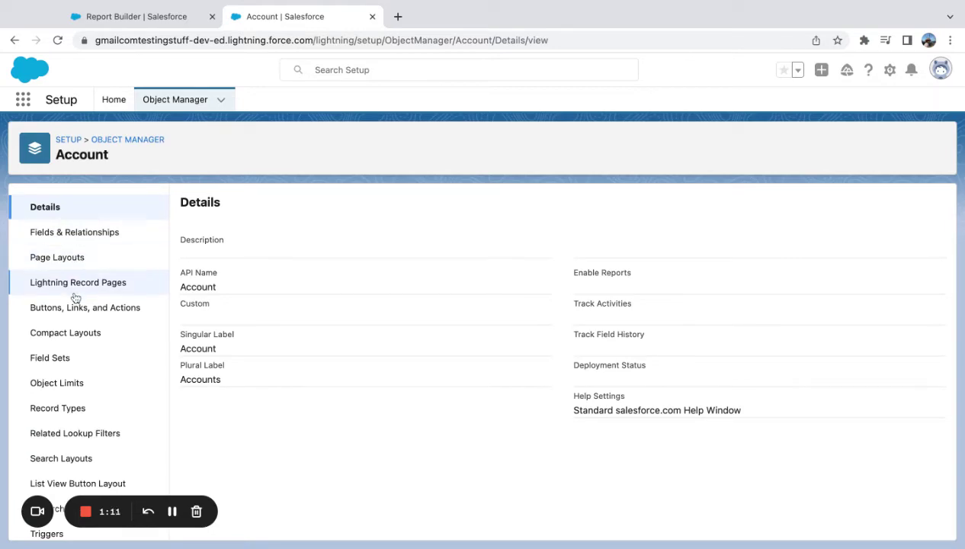
pyautogui.click(71, 311)
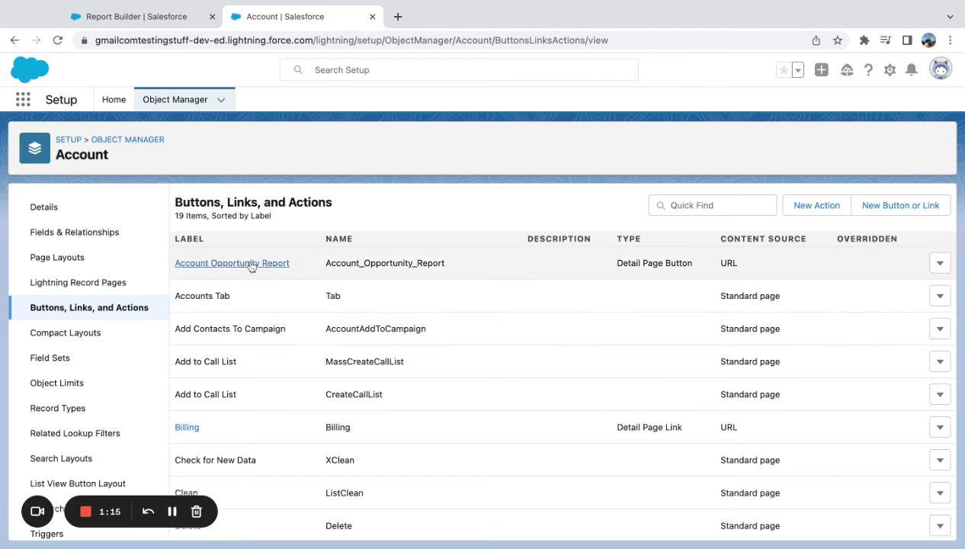
pyautogui.click(939, 262)
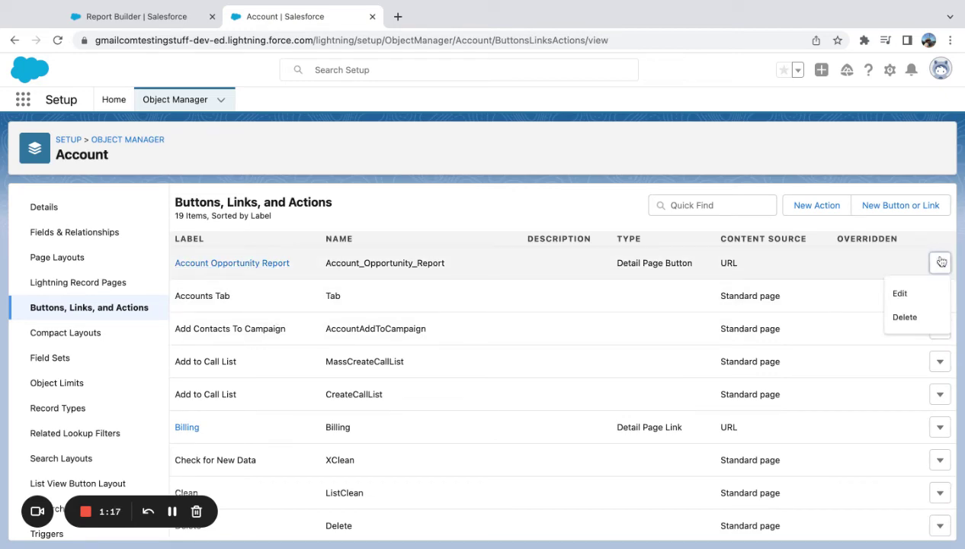
# Replace the button URL's beginning through /view with the copied report address.
pyautogui.click(899, 294)
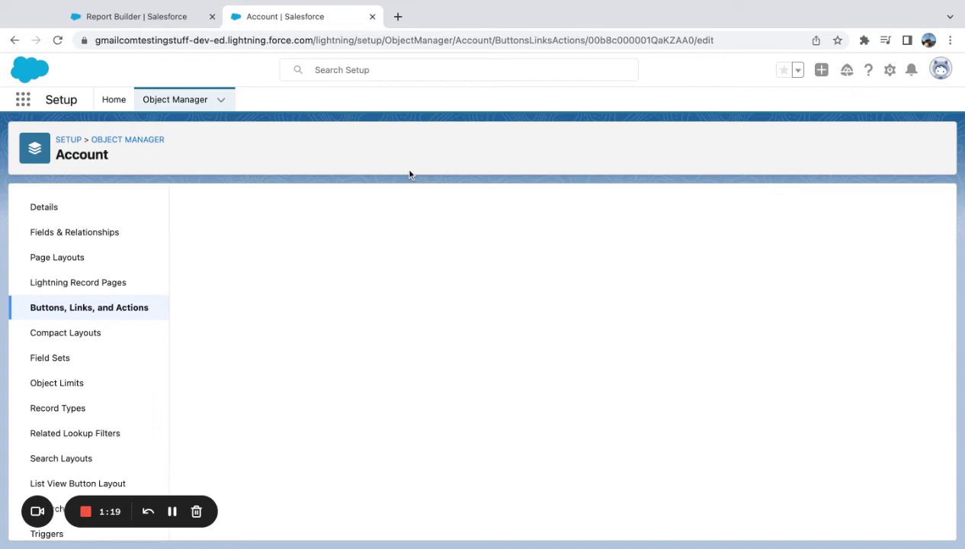
pyautogui.scroll(-2, 440, 349)
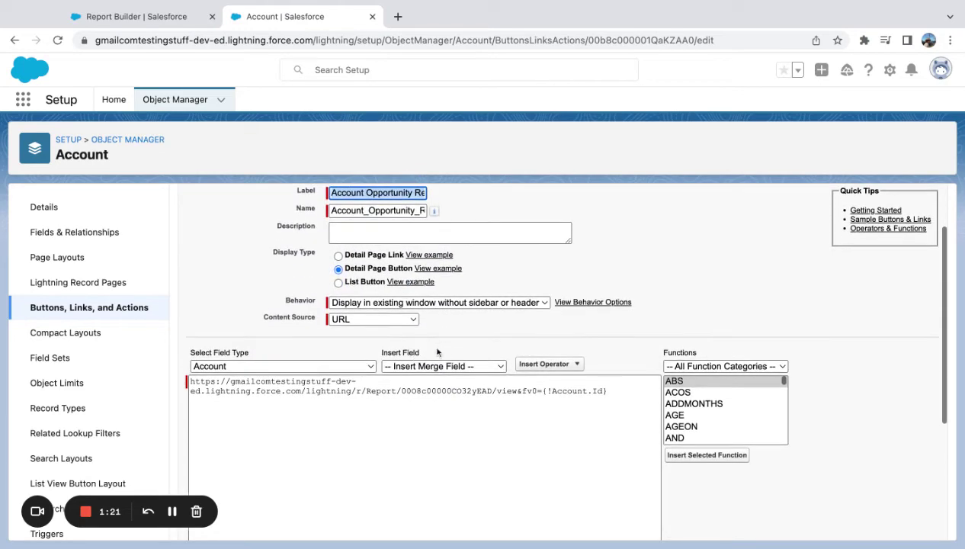
pyautogui.moveTo(190, 380); pyautogui.dragTo(492, 390)
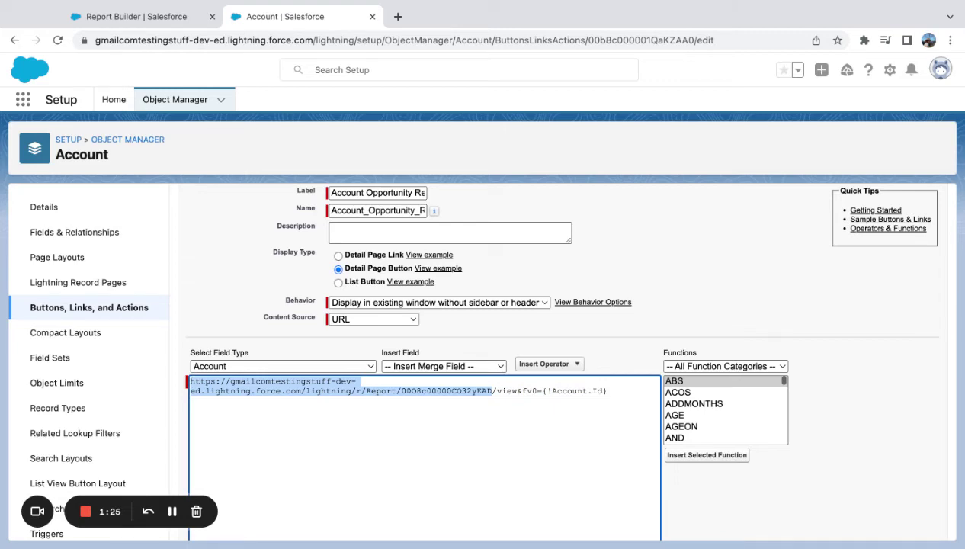
pyautogui.moveTo(492, 391); pyautogui.dragTo(517, 391)
pyautogui.write('https://gmailcomtestingstuff-dev-ed.lightning.force.com/lightning/r/Report/00O8c00000CO32yEAD/view?queryScope=userFolders')
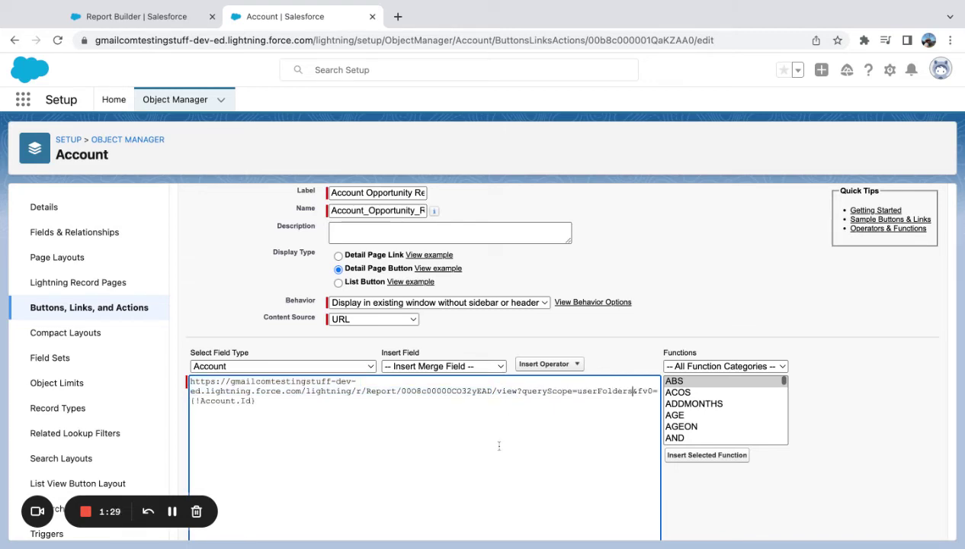
# Confirm the URL still ends with &fv0={!Account.Id}, then save the button.
pyautogui.click(544, 423)
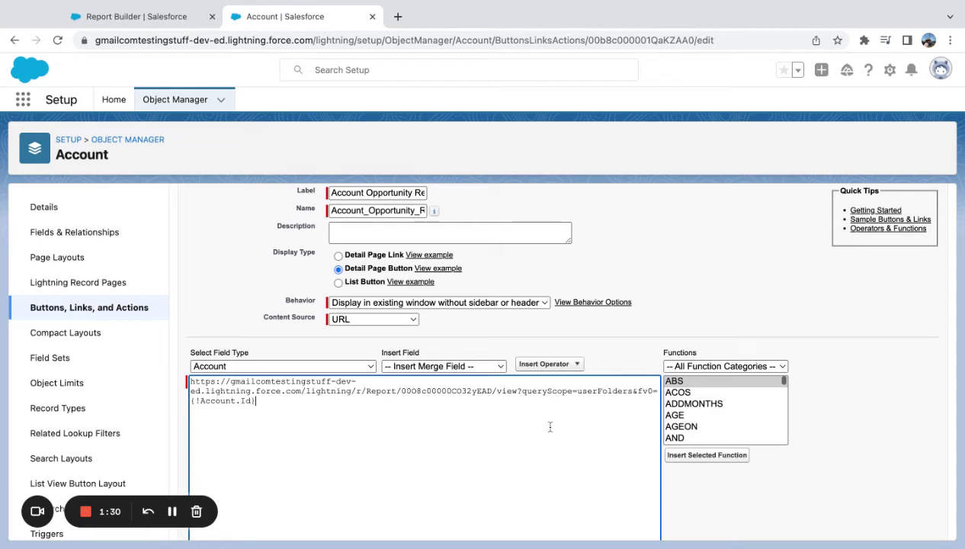
pyautogui.click(635, 390)
pyautogui.moveTo(634, 390); pyautogui.dragTo(256, 401)
pyautogui.scroll(2, 388, 383)
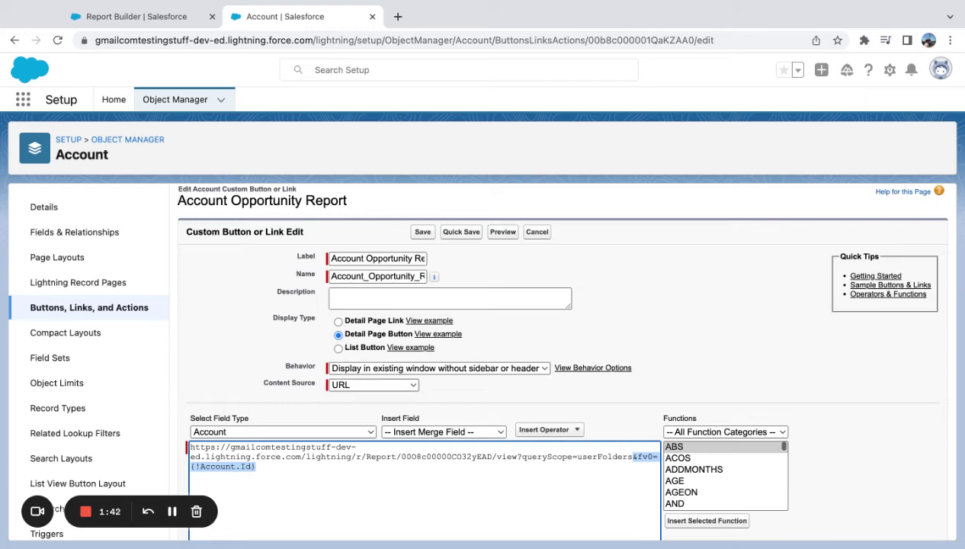
pyautogui.scroll(-1, 354, 381)
pyautogui.click(347, 448)
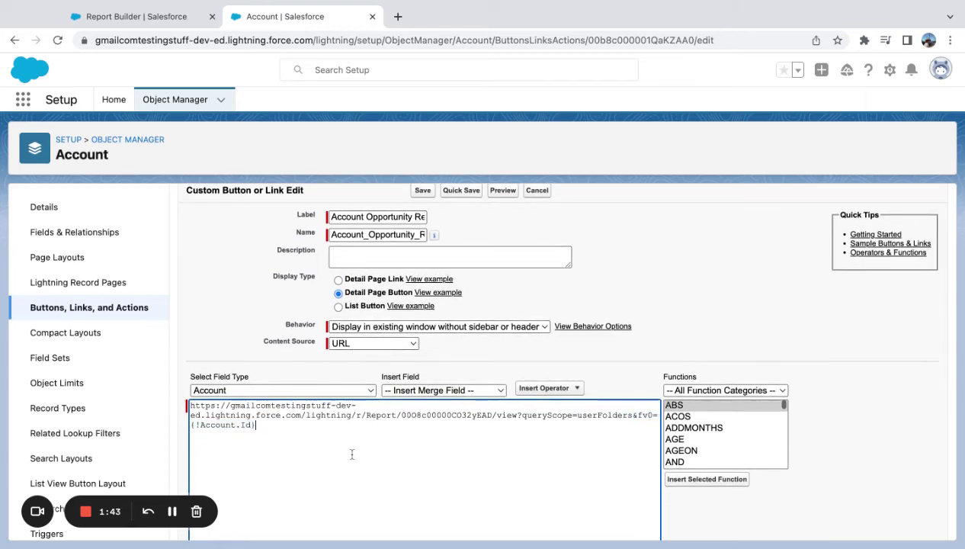
pyautogui.moveTo(191, 407); pyautogui.dragTo(633, 415)
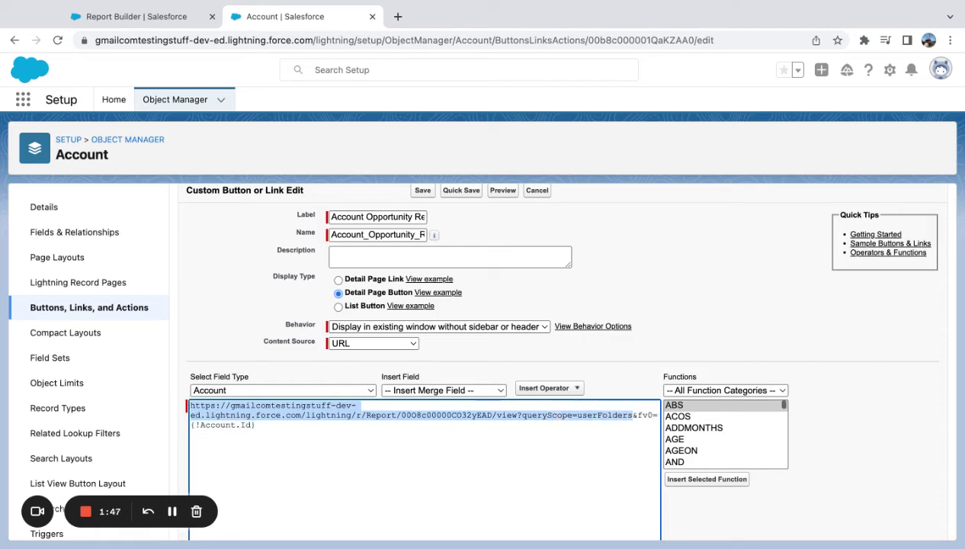
pyautogui.click(626, 424)
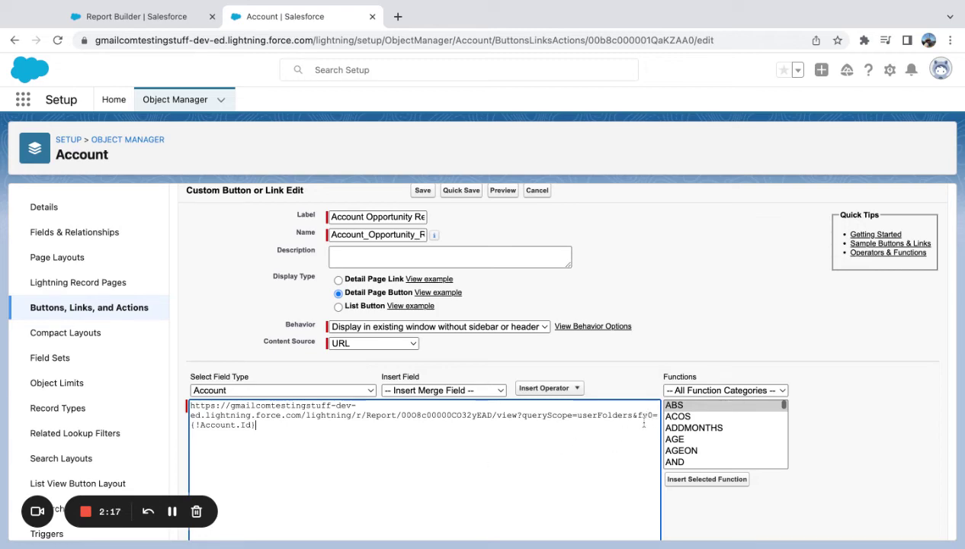
pyautogui.hotkey('ctrl', 'shift', 'Home')
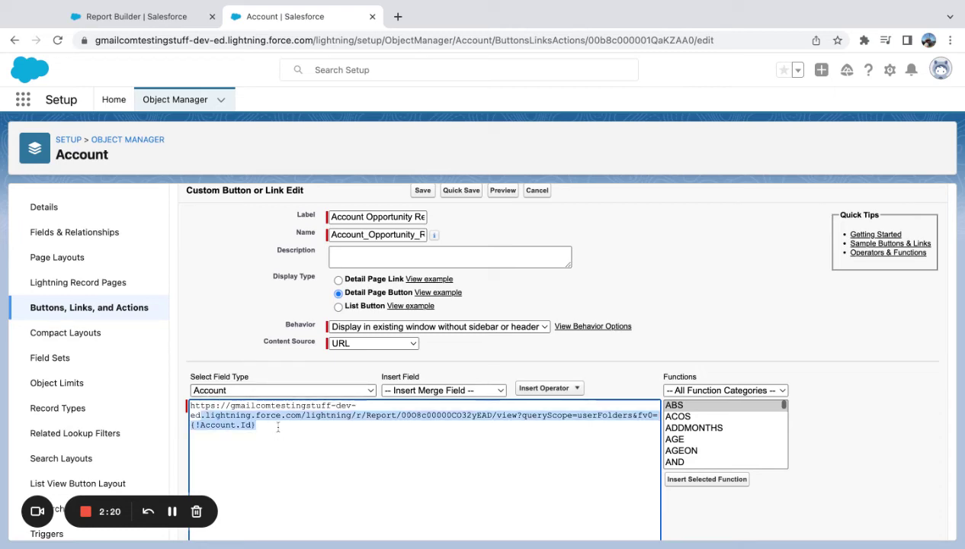
pyautogui.hotkey('shift', 'Down')
pyautogui.hotkey('shift', 'Down')
pyautogui.click(307, 430)
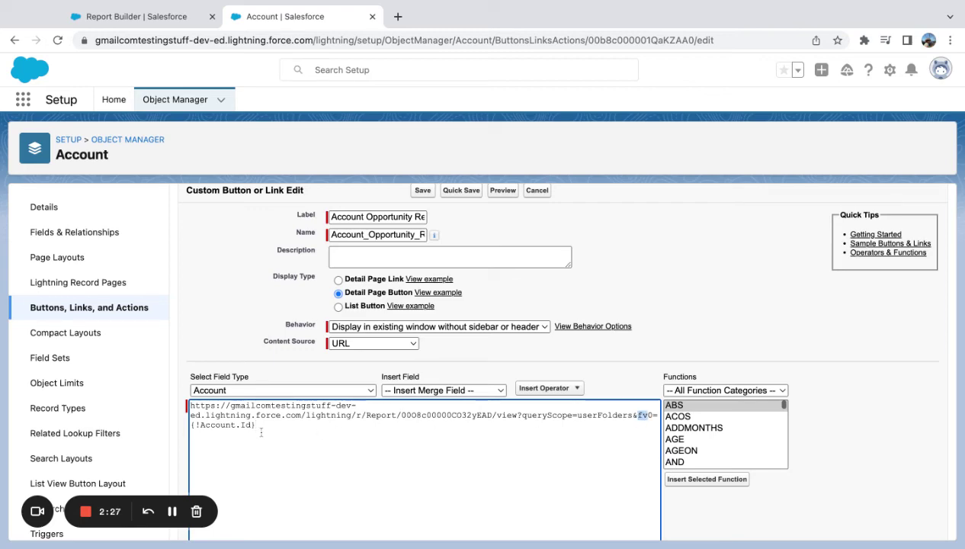
pyautogui.click(424, 191)
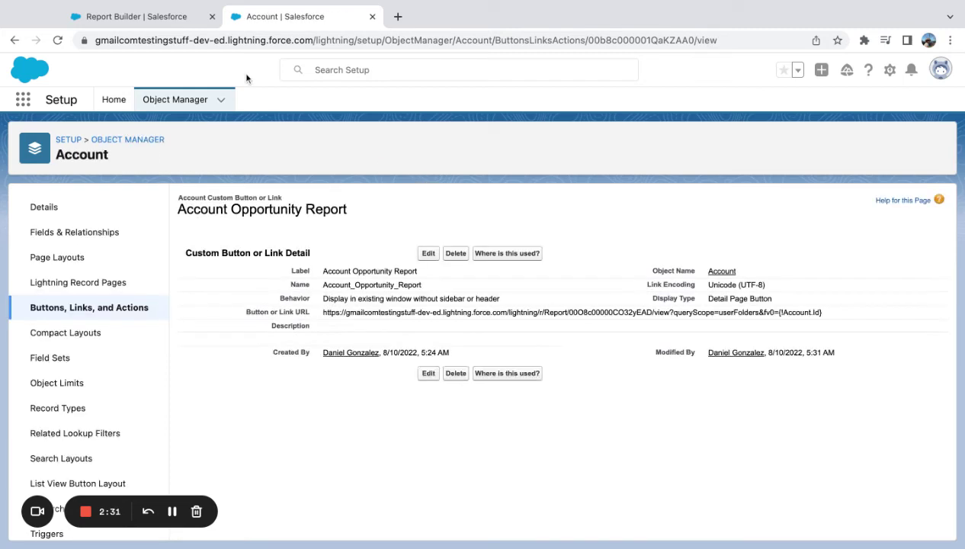
# Close the Report Builder console tab and bring up the Sales Console navigation menu.
pyautogui.click(23, 99)
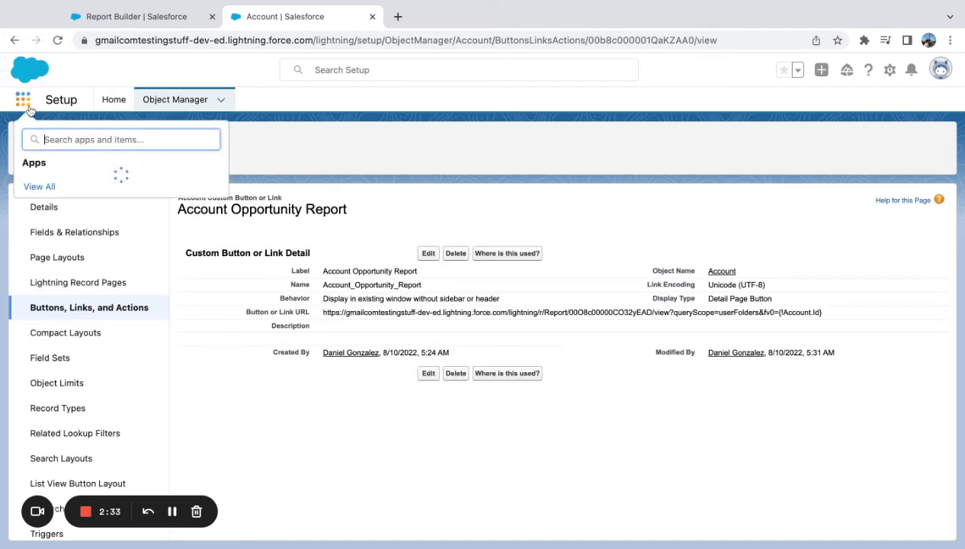
pyautogui.click(155, 16)
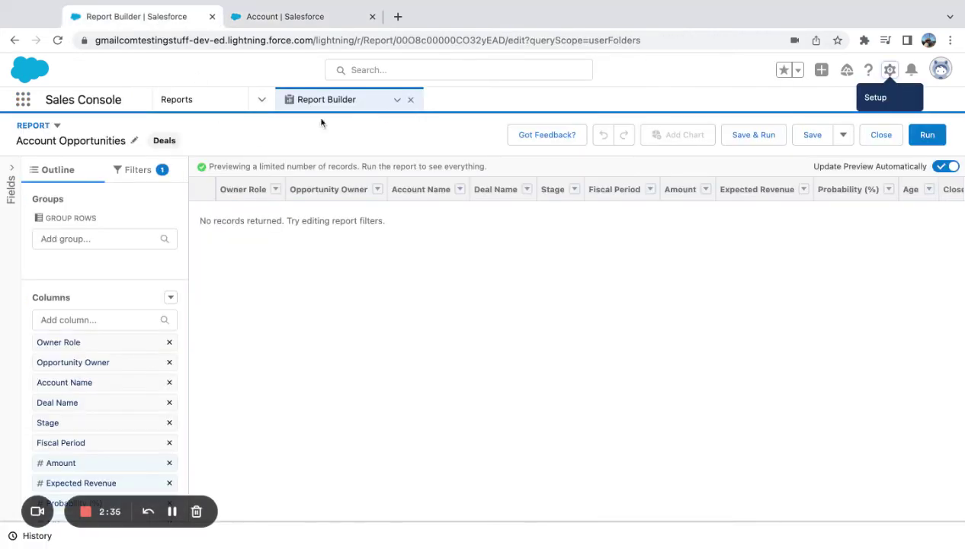
pyautogui.click(410, 99)
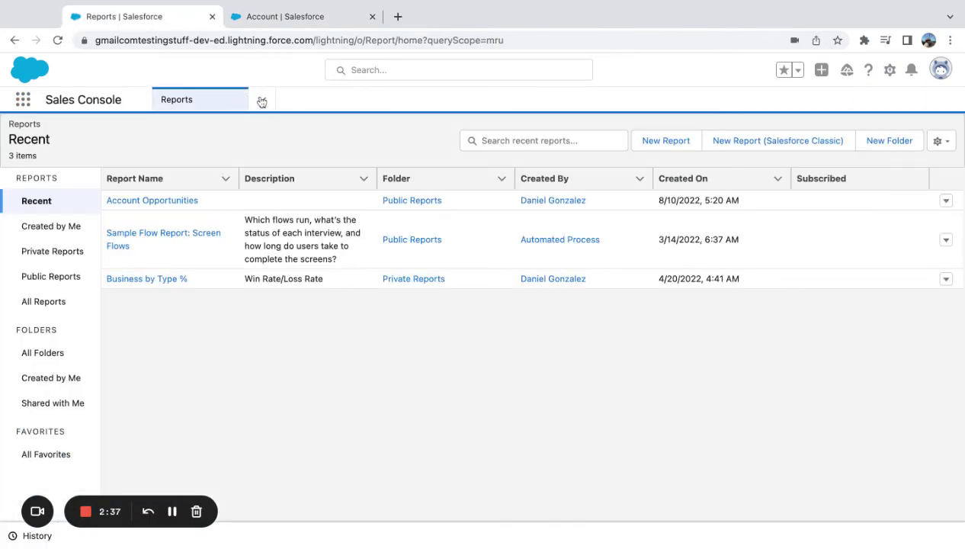
pyautogui.click(260, 99)
# From Accounts, run the Account Opportunity Report button on United Oil & Gas Corp.
pyautogui.click(231, 167)
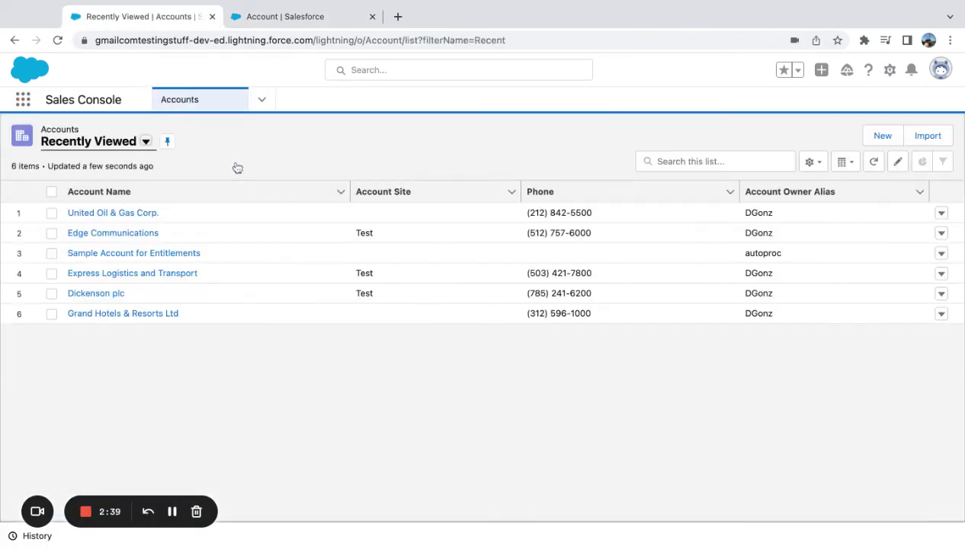
pyautogui.click(138, 214)
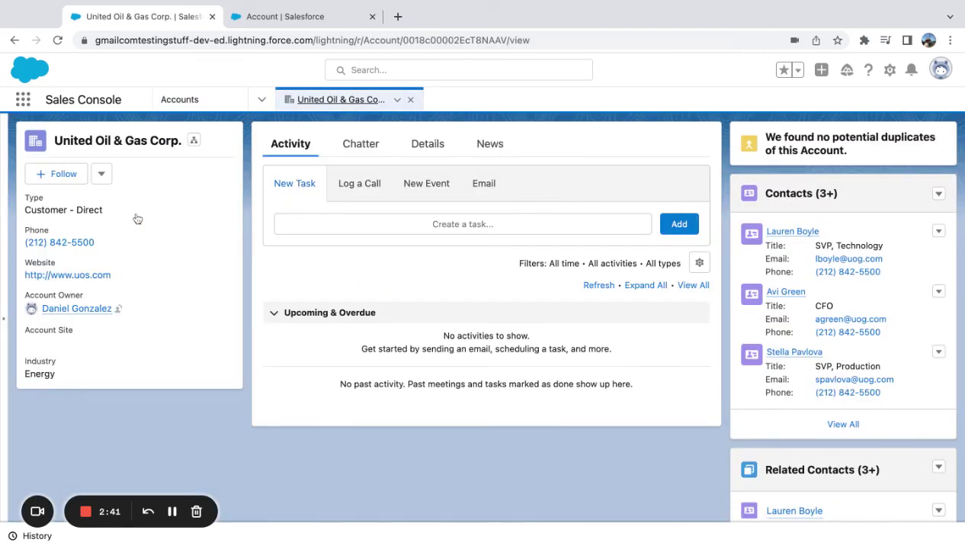
pyautogui.click(104, 177)
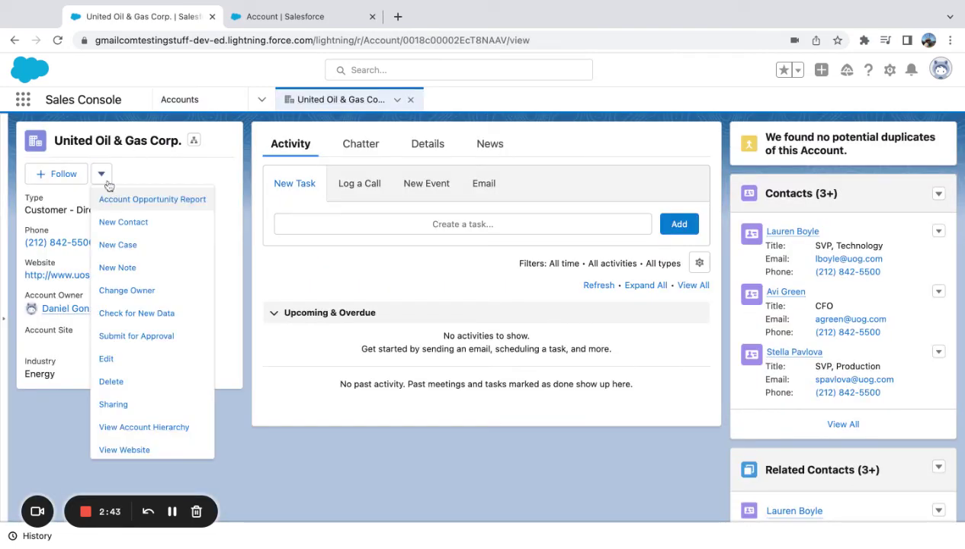
pyautogui.click(152, 199)
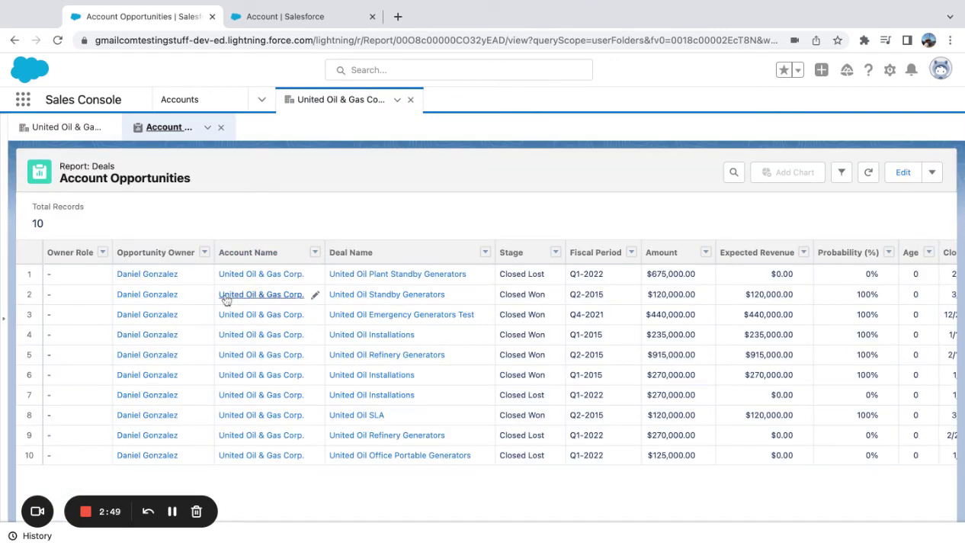
pyautogui.hscroll(2, 375, 313)
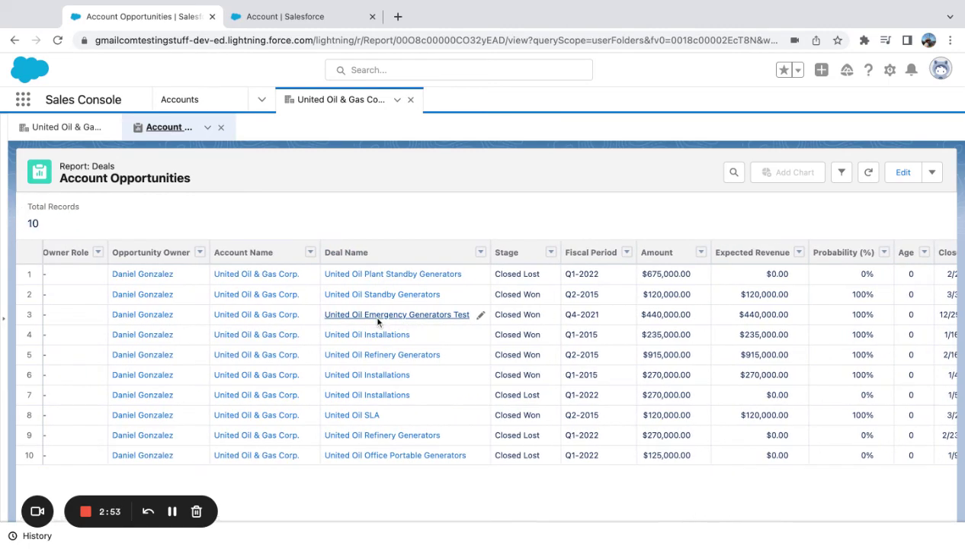
pyautogui.hscroll(1, 376, 320)
pyautogui.hscroll(5, 376, 319)
pyautogui.hscroll(-5, 349, 311)
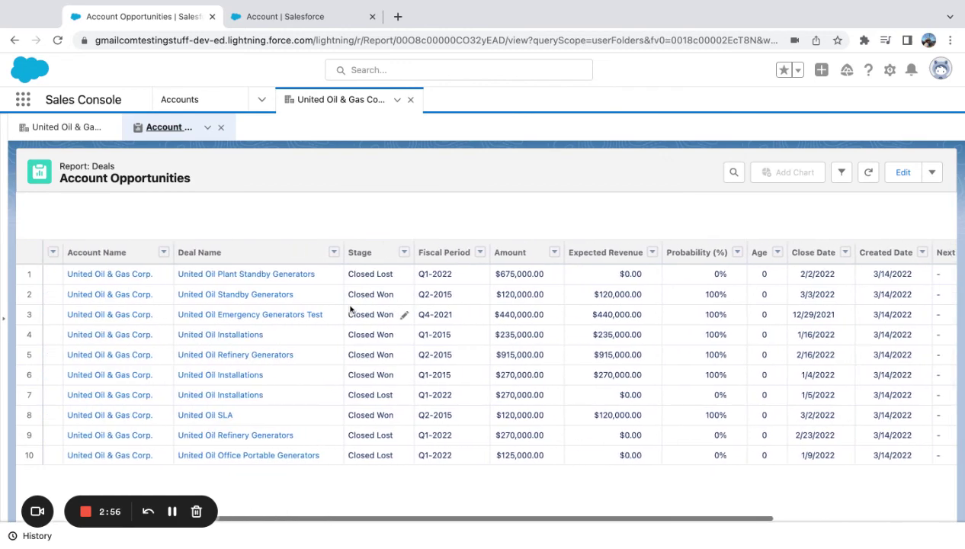
pyautogui.hscroll(-1, 349, 309)
pyautogui.hscroll(-4, 350, 309)
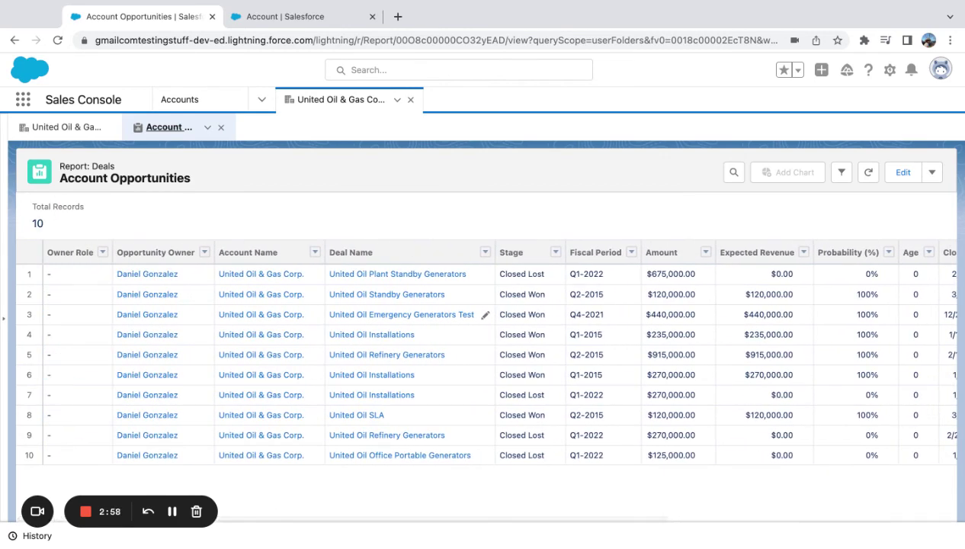